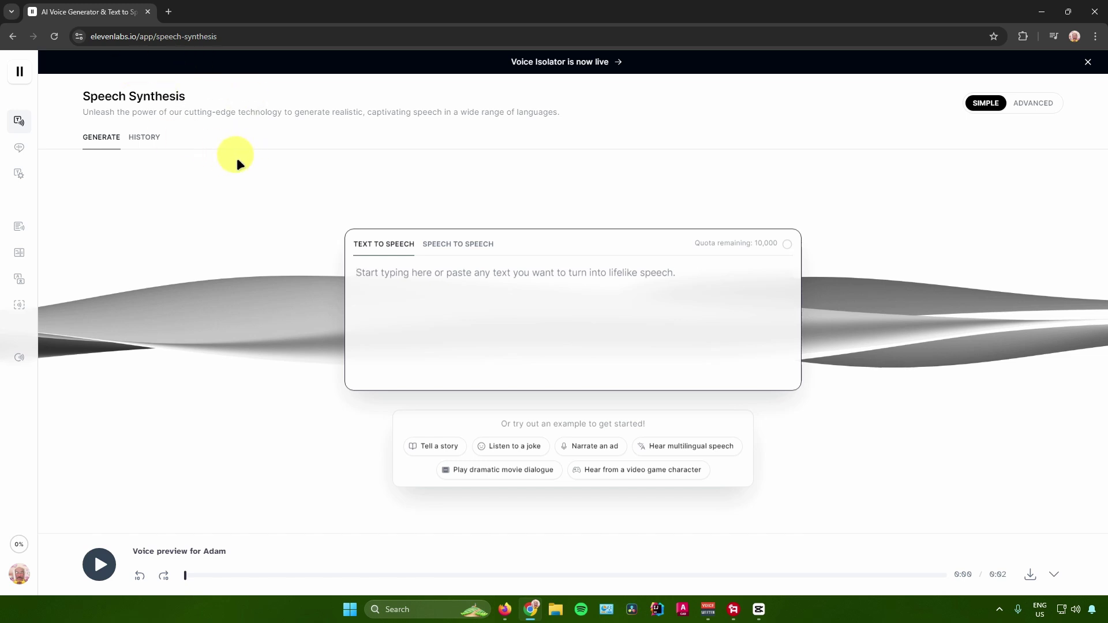
Listen to the Adam (Legacy) voice sample in the voice list and select Adam for speech.
left_click(32, 149)
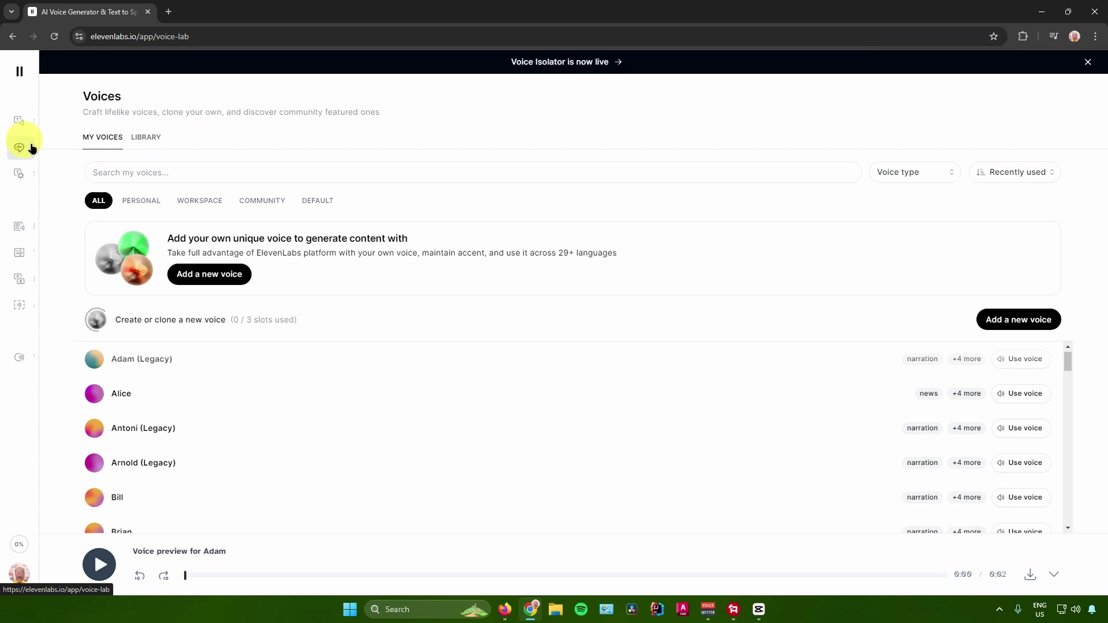
scroll(391, 358, "down", 1)
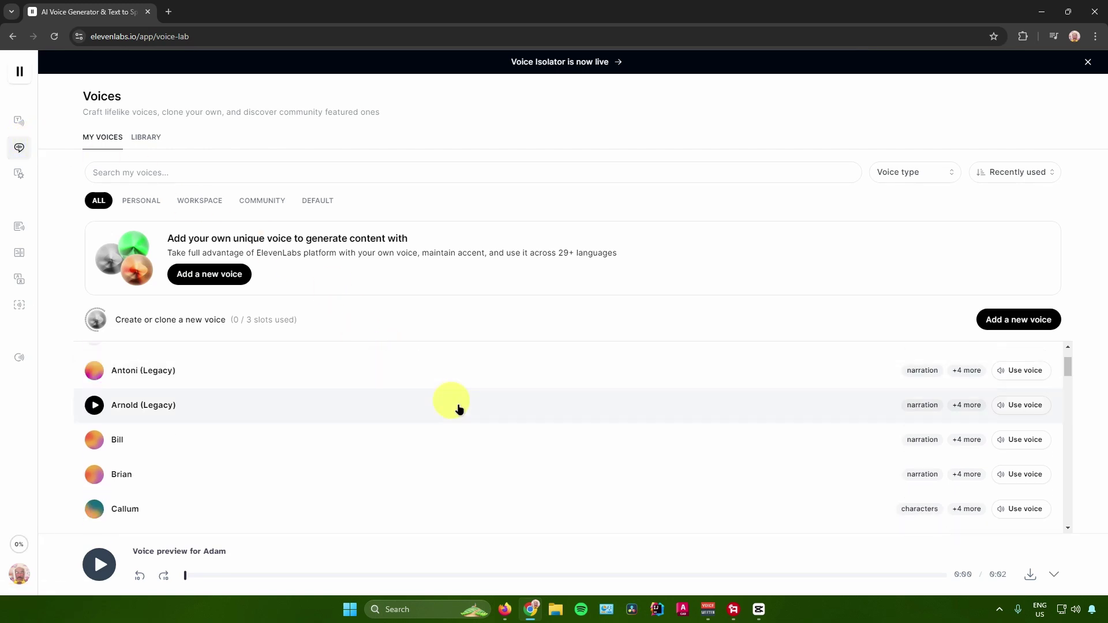
scroll(442, 399, "up", 1)
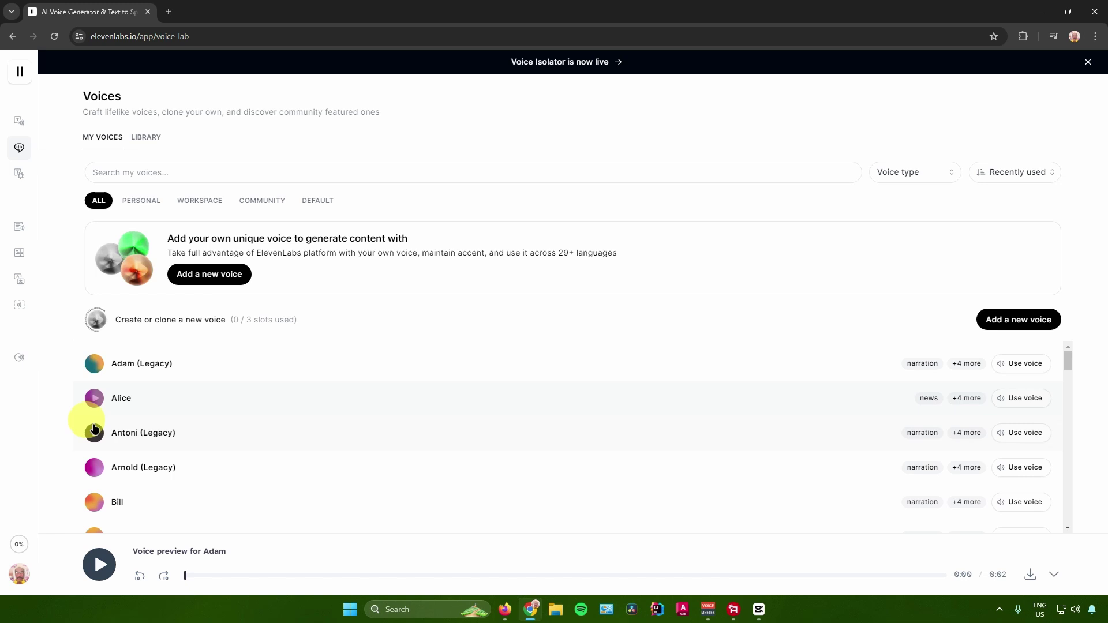
left_click(95, 368)
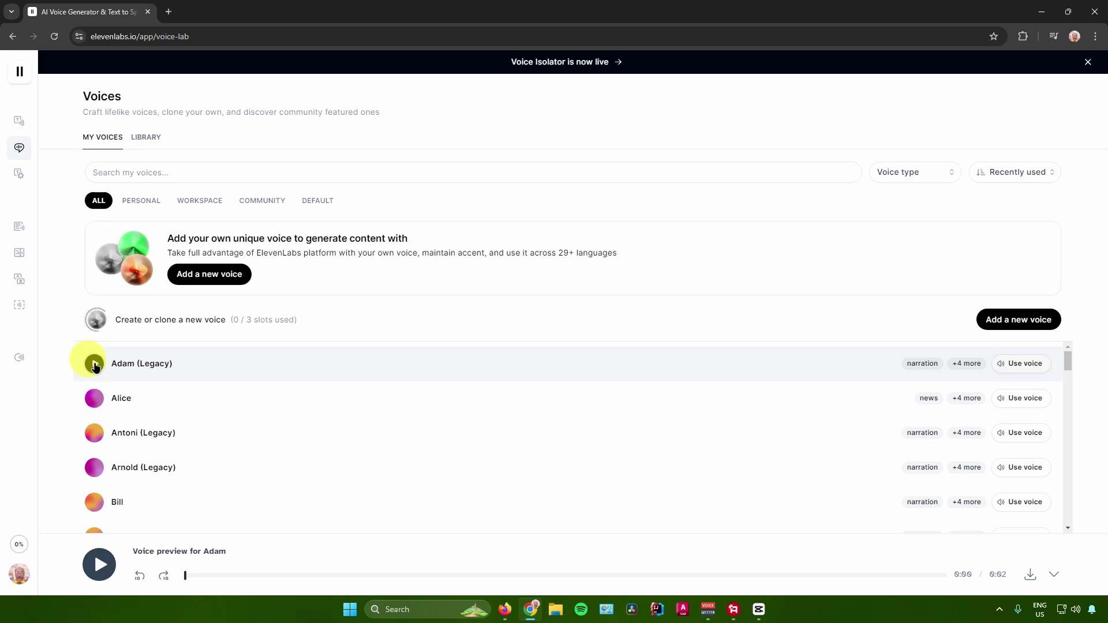
left_click(95, 366)
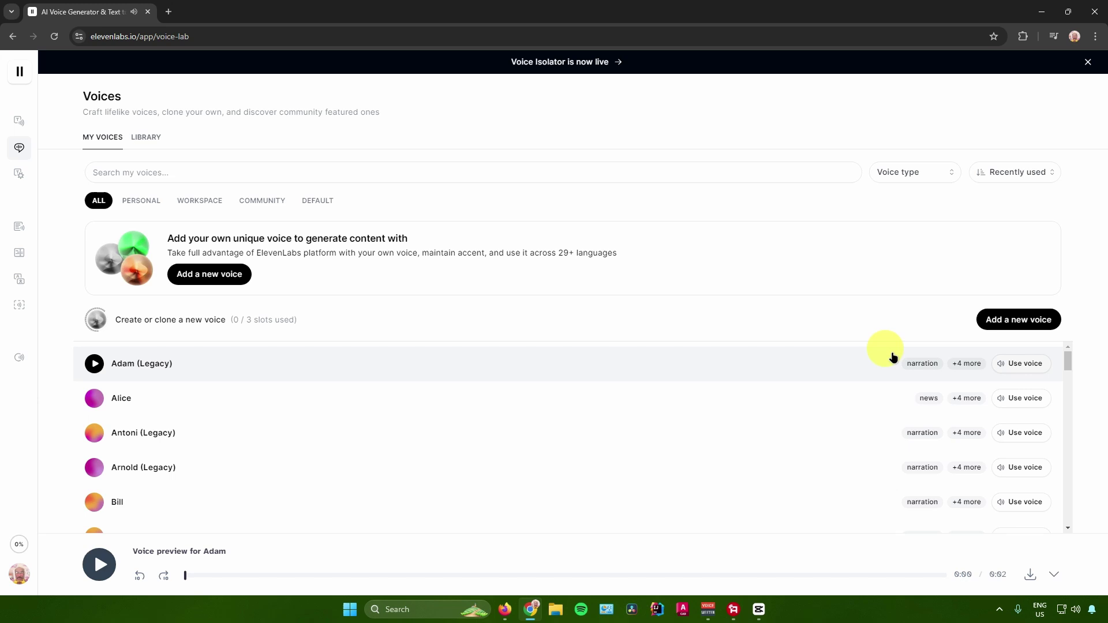
left_click(1025, 363)
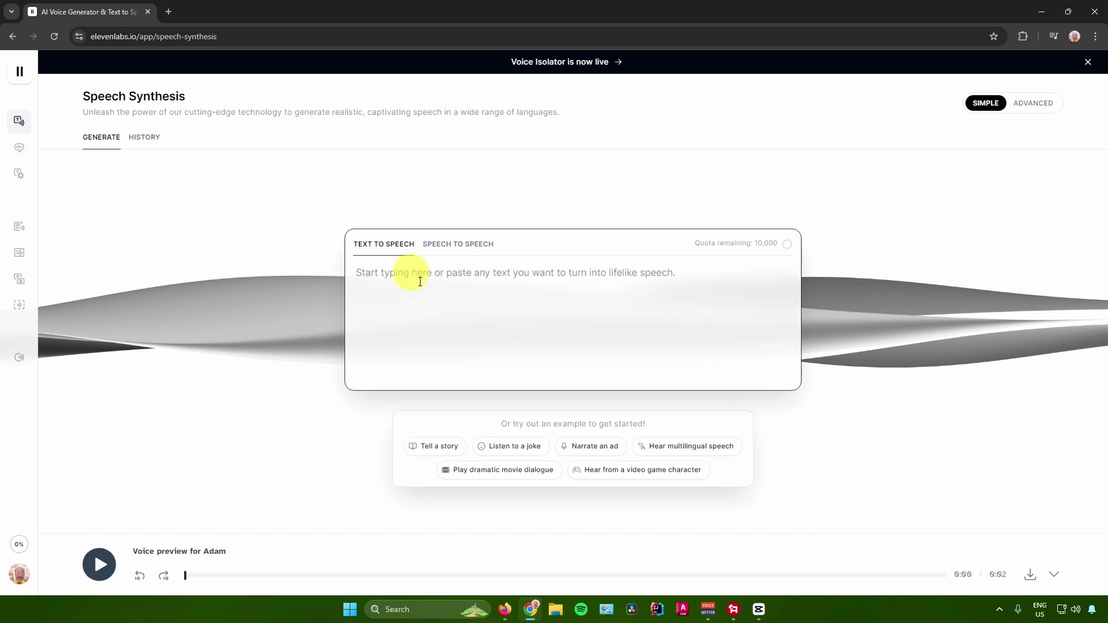
type("Hello. In to")
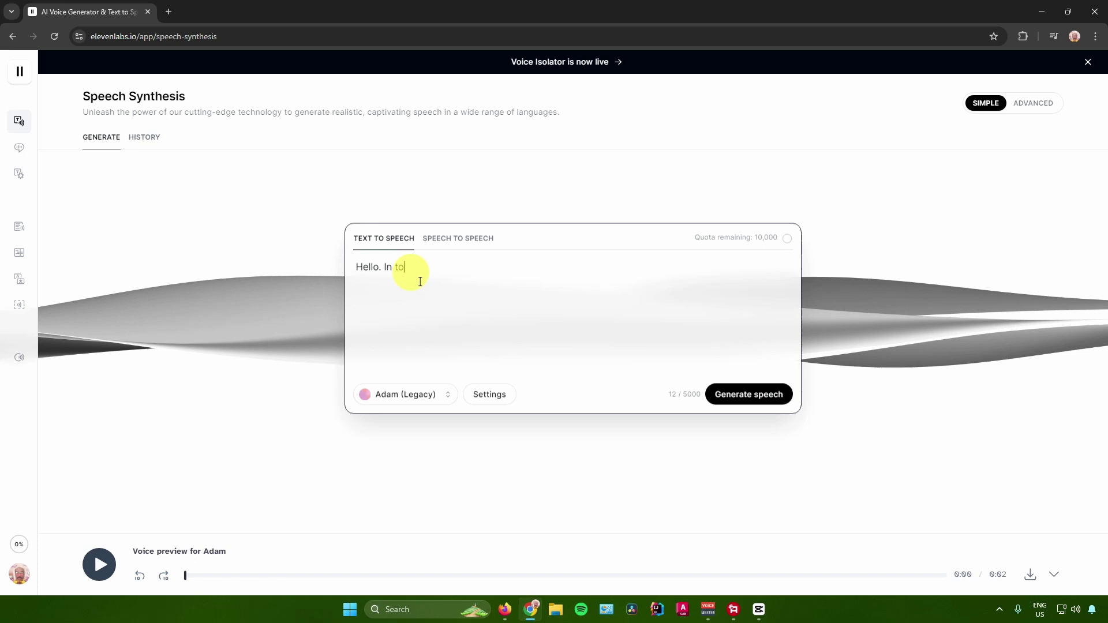
Correct the misspelled word in the intro script about ElevenLabs and CapCut.
key("BackSpace")
key("BackSpace")
type("y's video,")
type(" i will show yo")
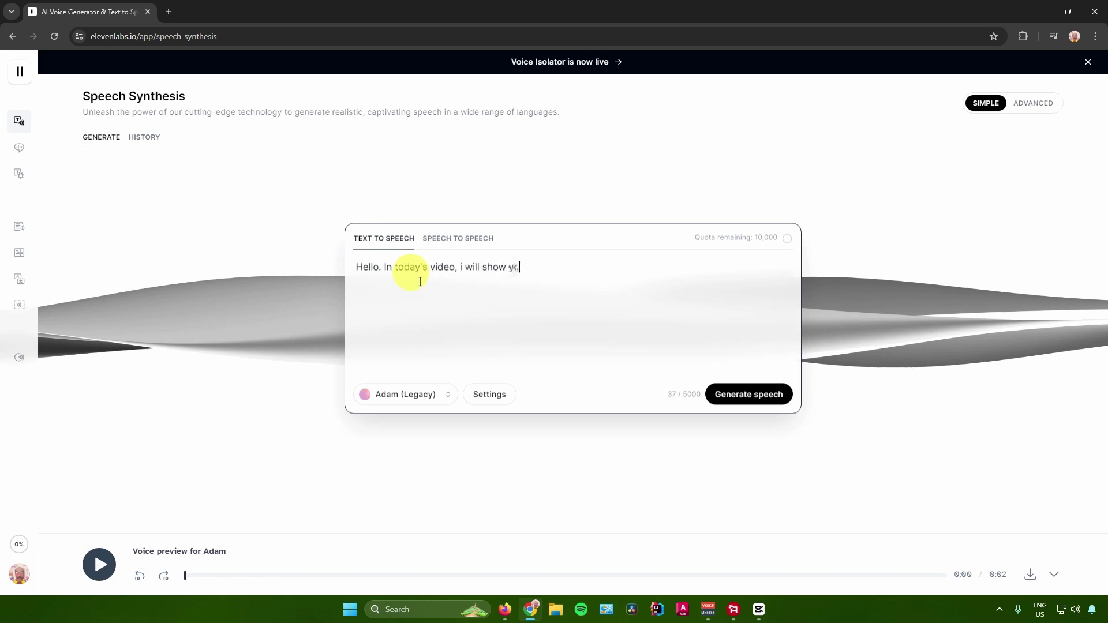
type("u guys on how to us")
type("e elevenlabs a")
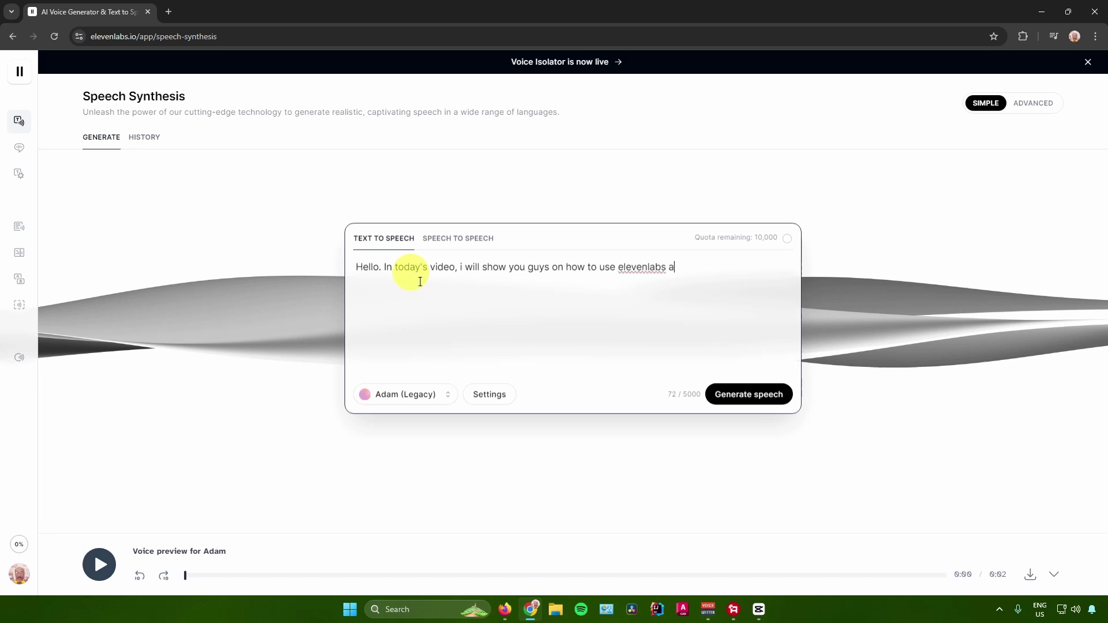
type("nd then transfer it to ")
type("capcut")
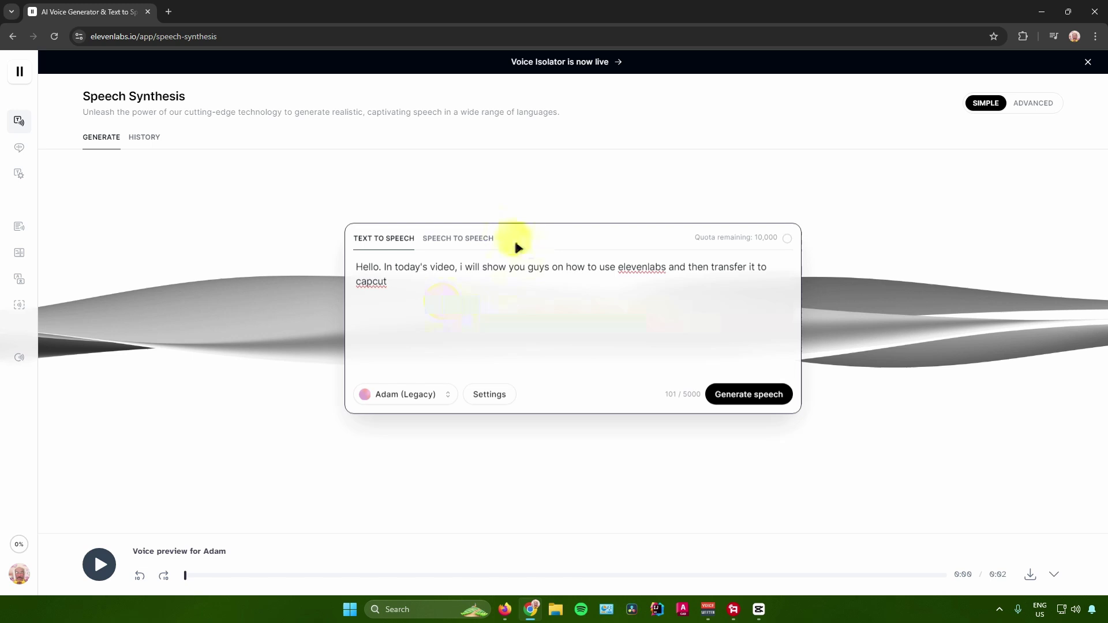
left_click(485, 397)
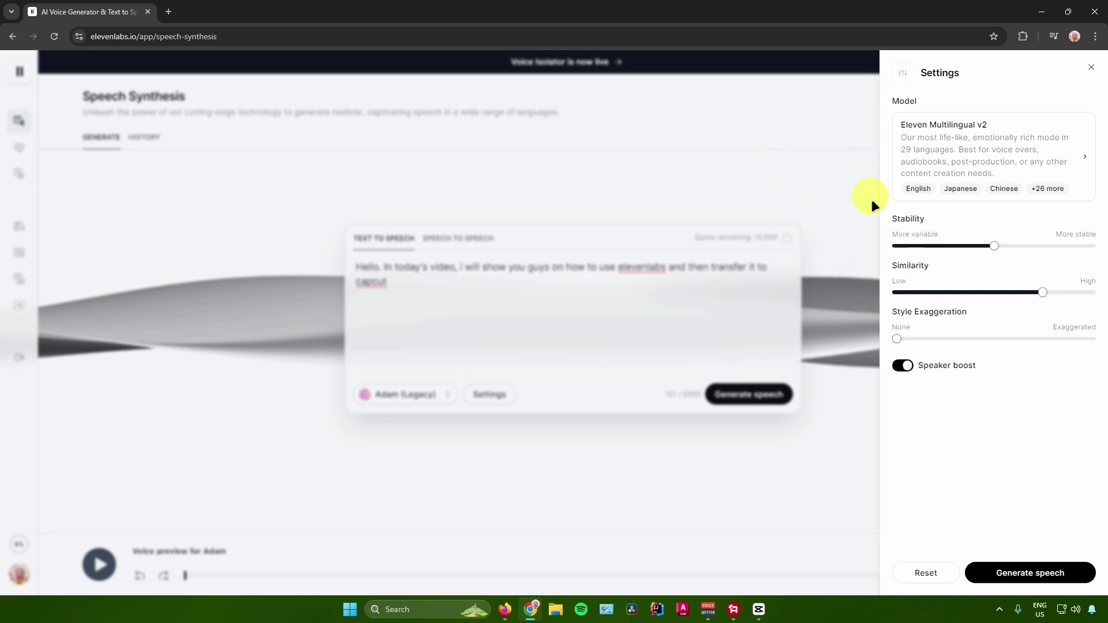
left_click(1087, 67)
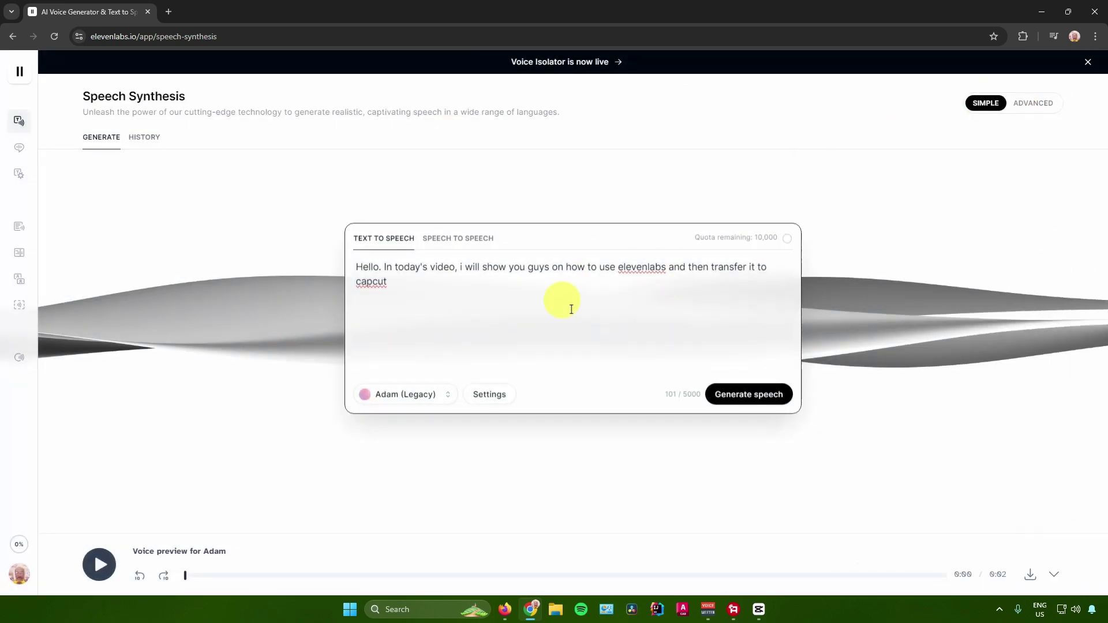
Generate the script's speech, download it as an MP3, and bring CapCut to the front.
left_click(747, 397)
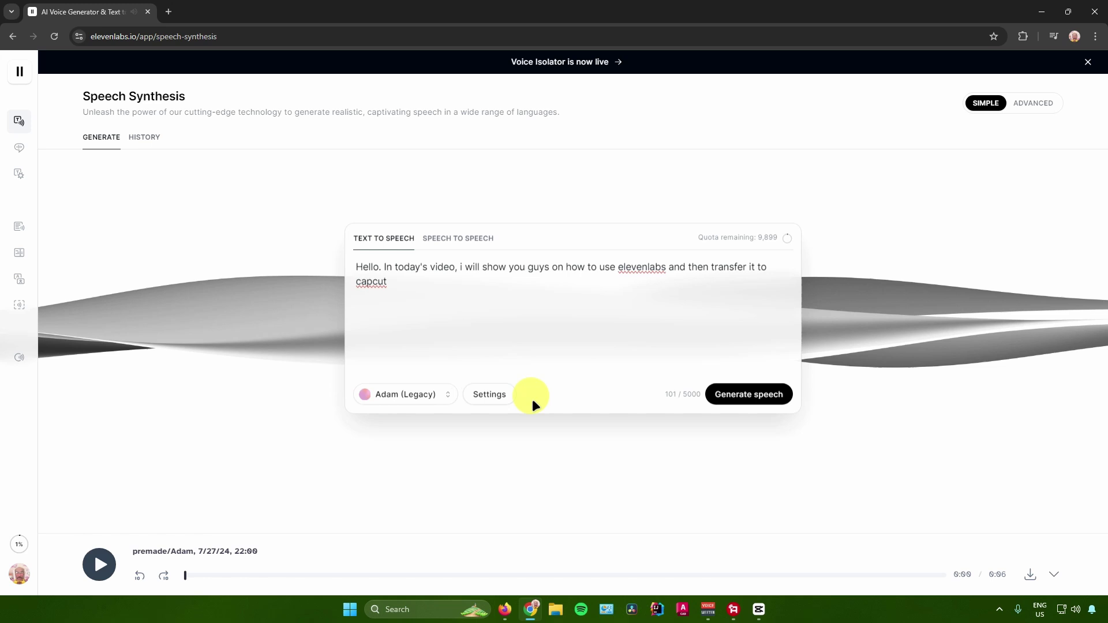
left_click(1031, 576)
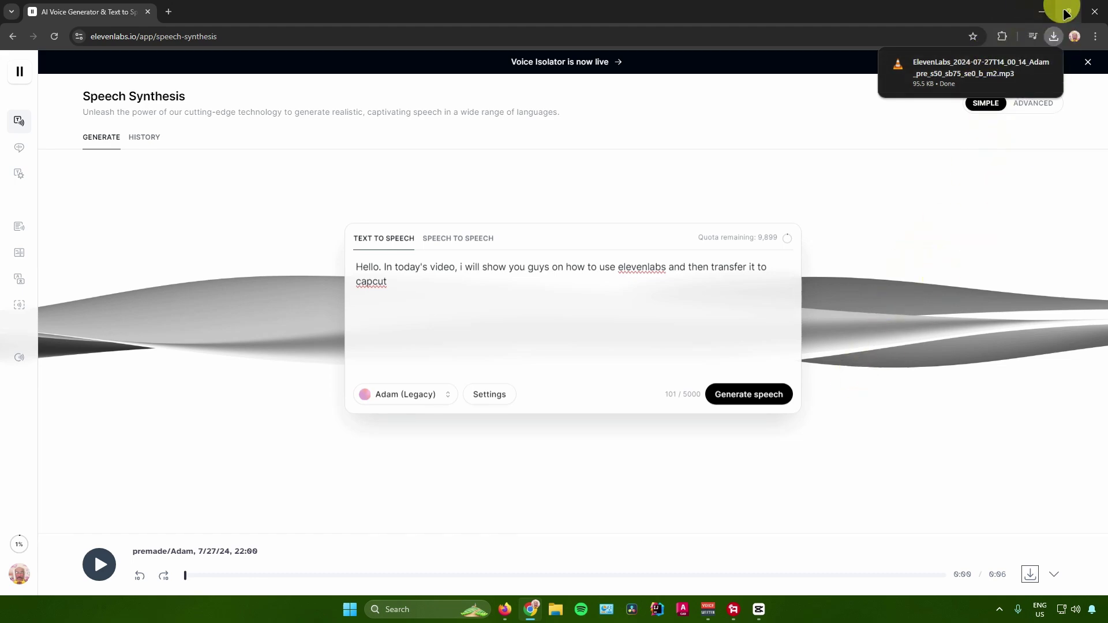
left_click(1042, 13)
left_click(758, 609)
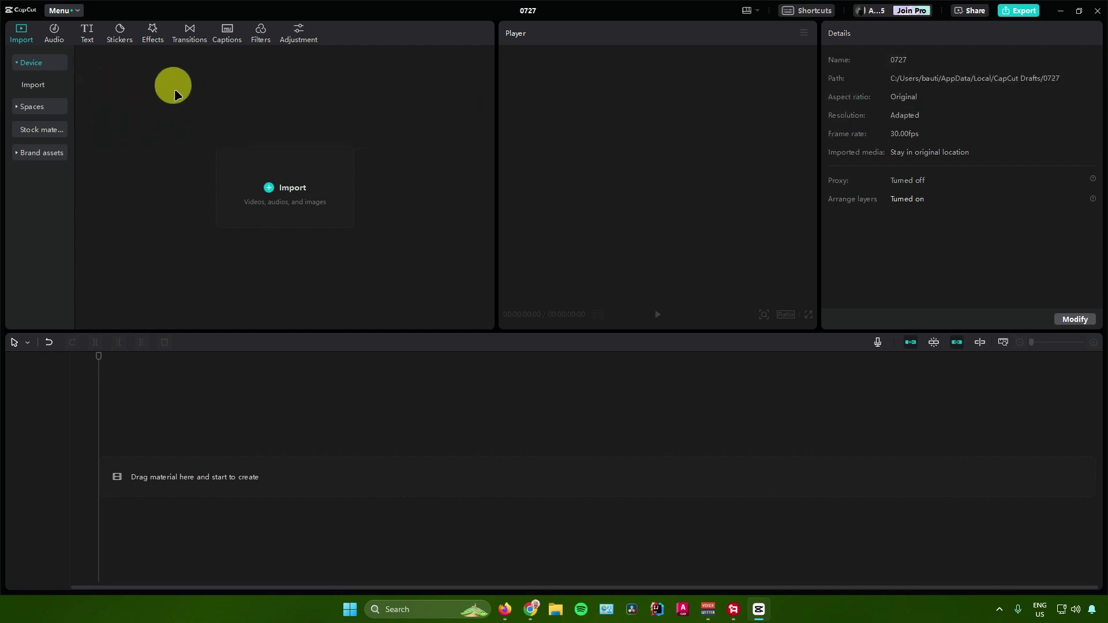
Import the ElevenLabs MP3 from Downloads and drag it onto the CapCut timeline.
left_click(268, 187)
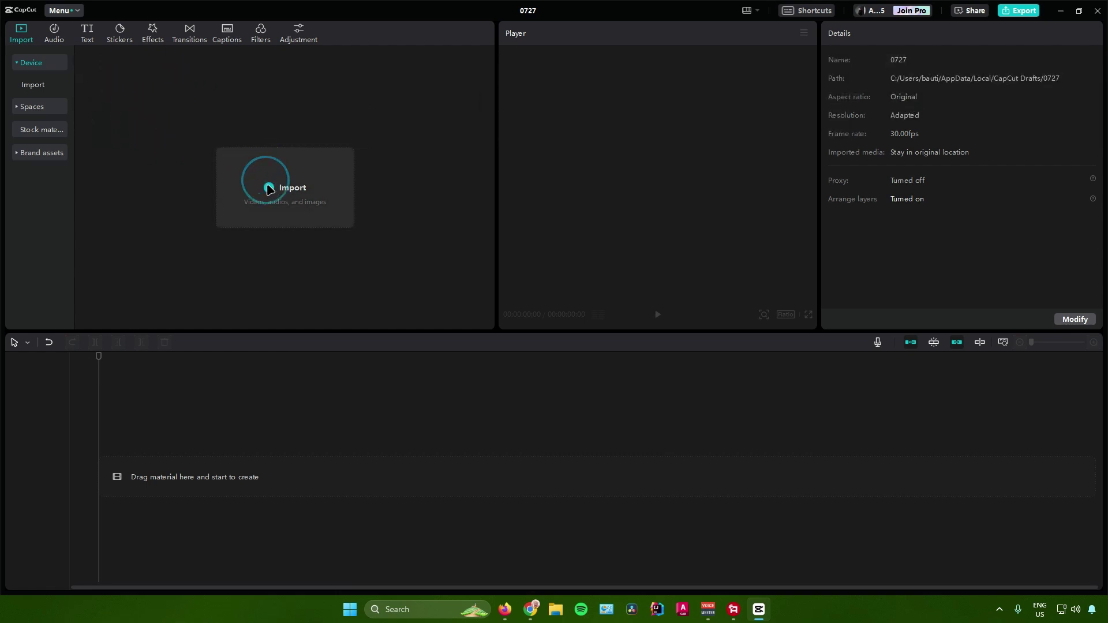
left_click(54, 172)
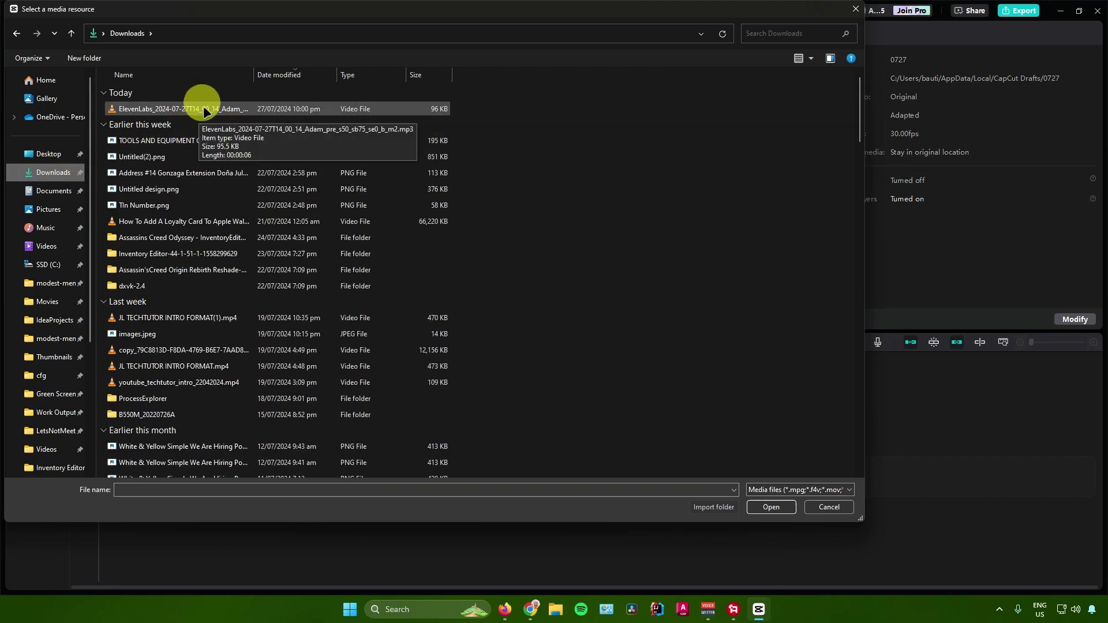
double_click(204, 110)
mouse_move(139, 129)
left_mouse_down()
mouse_move(111, 499)
mouse_move(104, 488)
left_mouse_up()
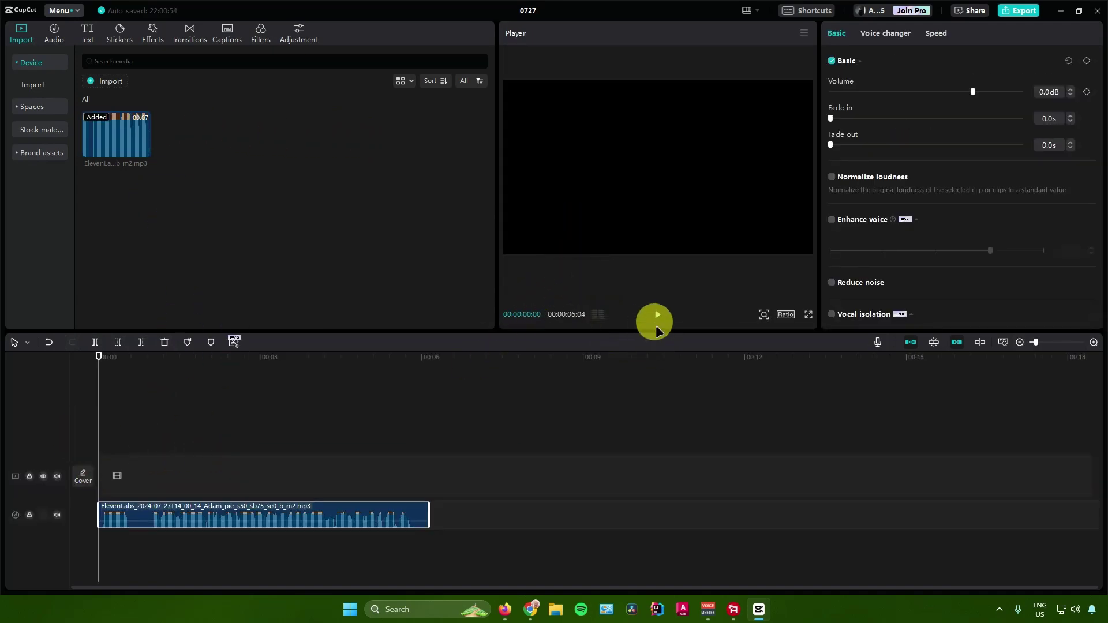
left_click(657, 317)
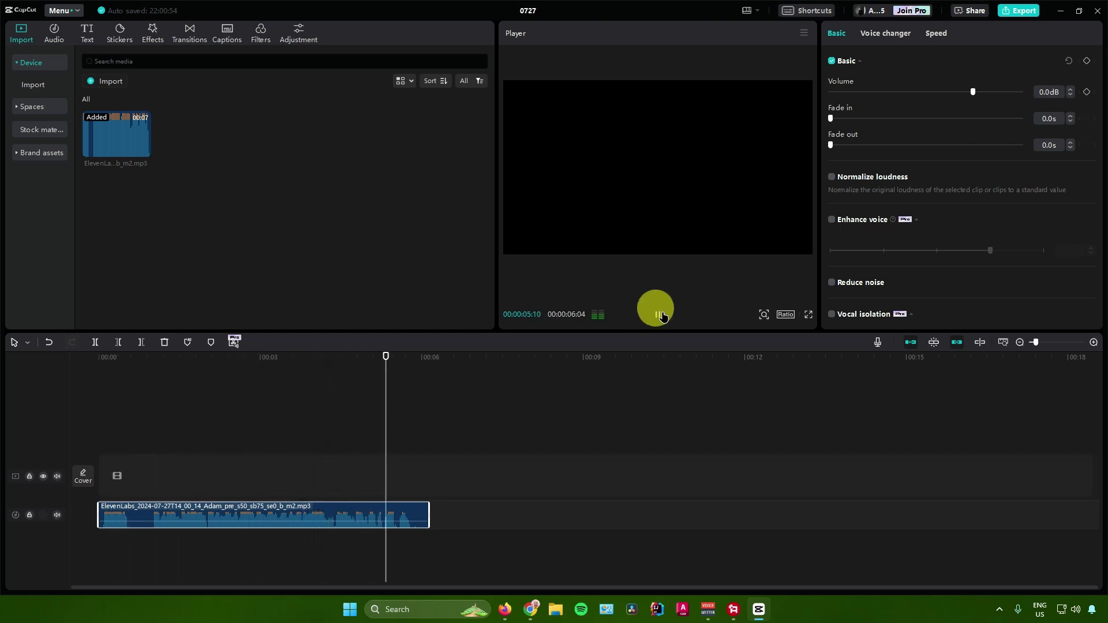
left_click(658, 316)
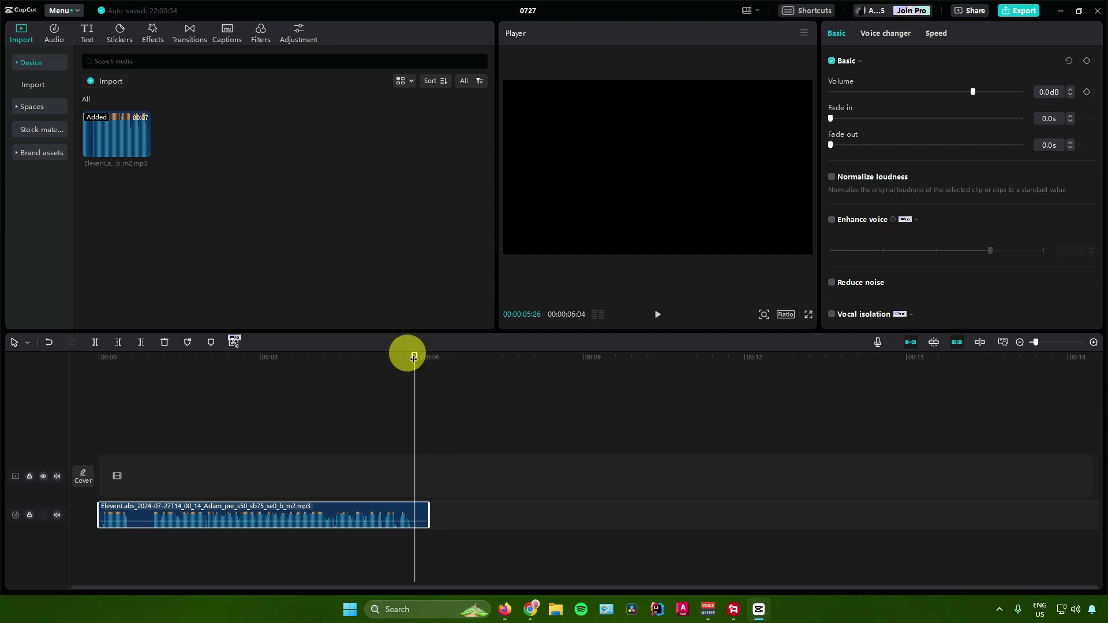
left_click(237, 372)
mouse_move(83, 375)
left_mouse_down()
mouse_move(72, 371)
mouse_move(408, 401)
mouse_move(87, 371)
mouse_move(285, 380)
mouse_move(87, 374)
left_mouse_up()
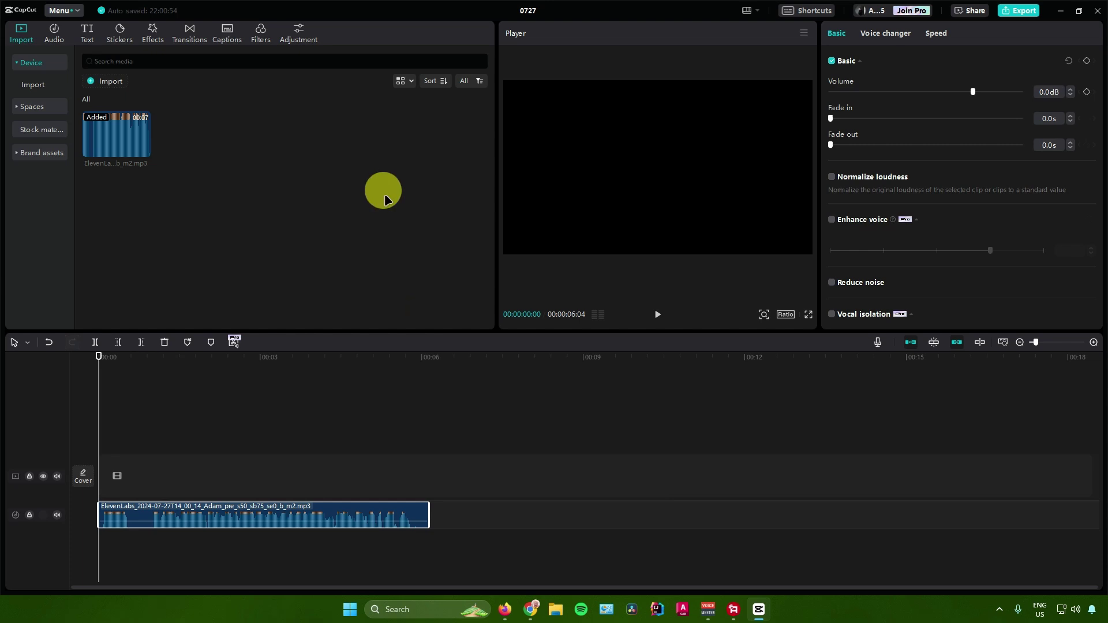